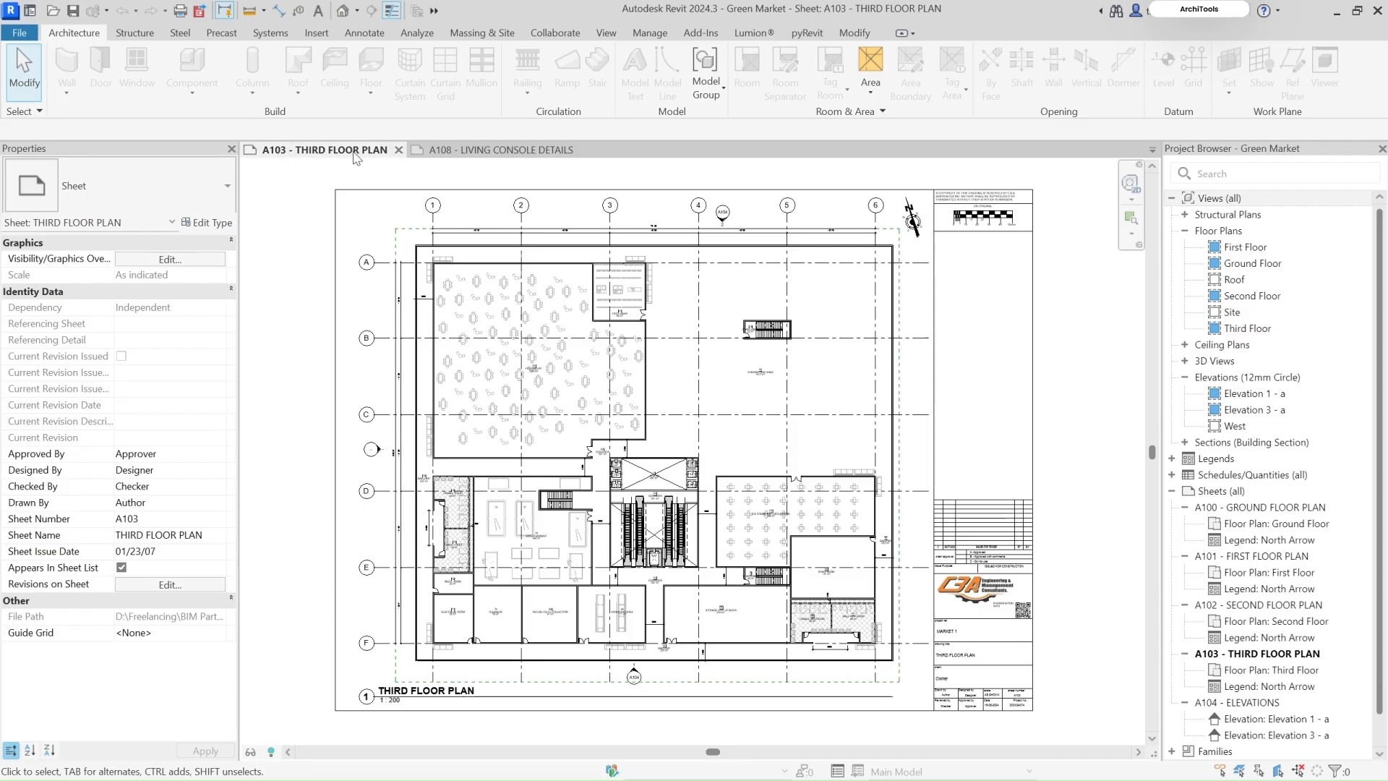
Step: Open the Second Floor floor plan of the Green Market project alongside the views already open
left_click(519, 154)
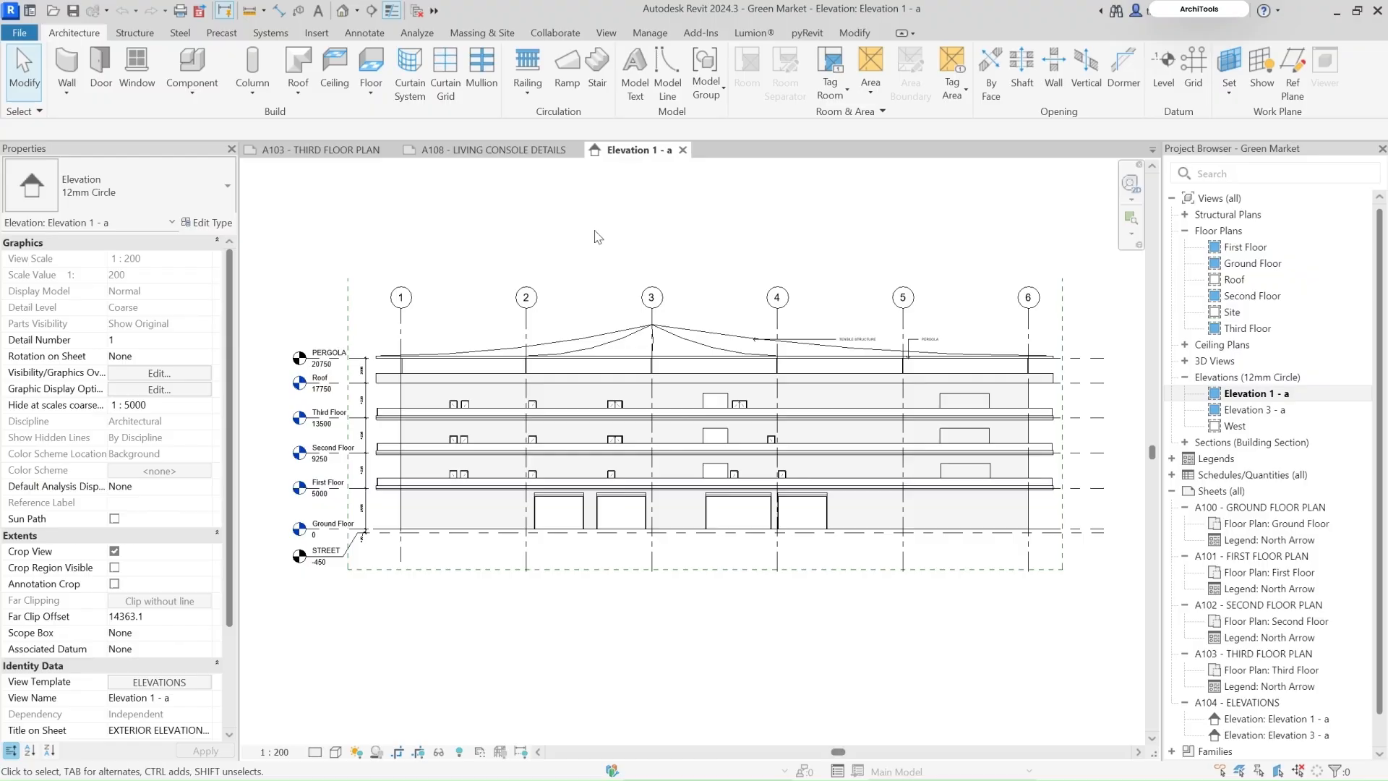
left_click(1237, 298)
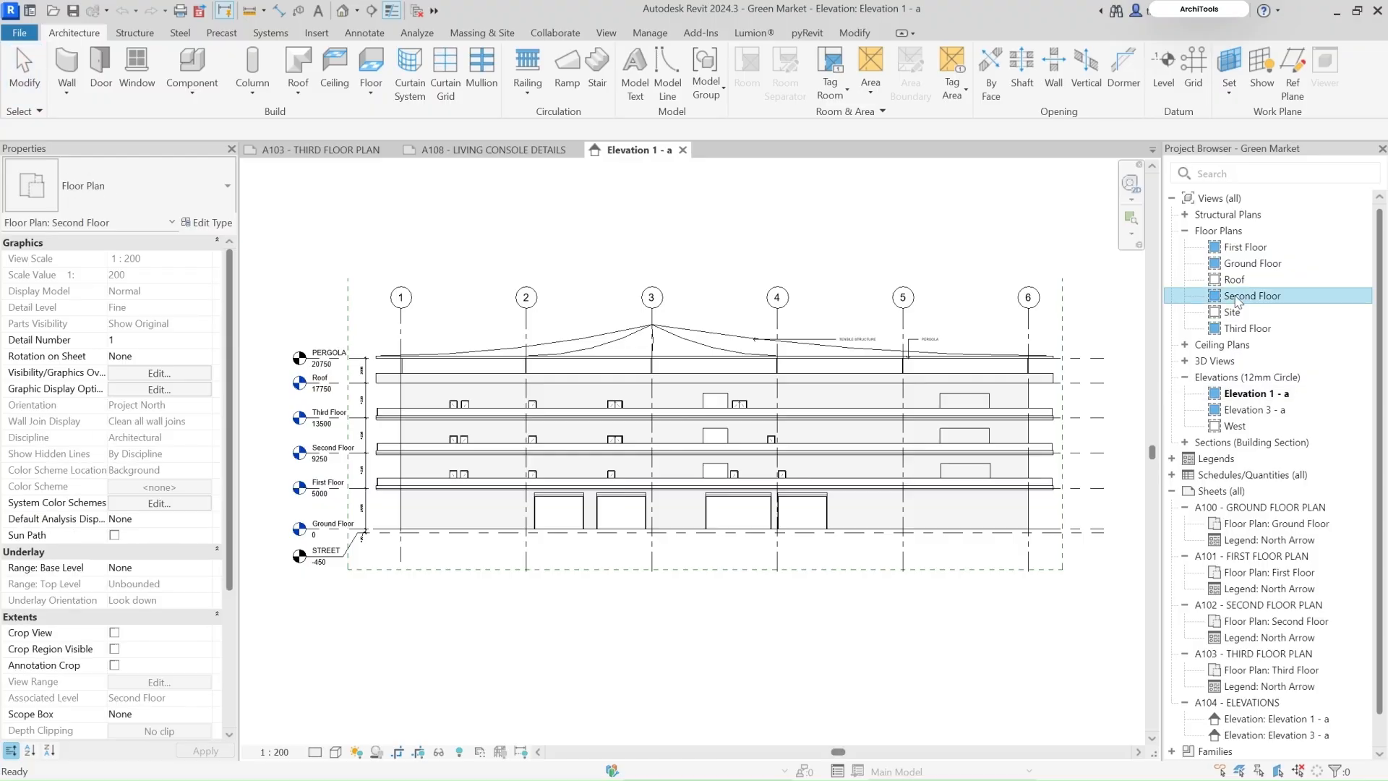
double_click(1238, 298)
Step: Switch to the Residence_Casa Greens 1 project and open its KITCHEN PLAN floor plan
left_click(472, 151)
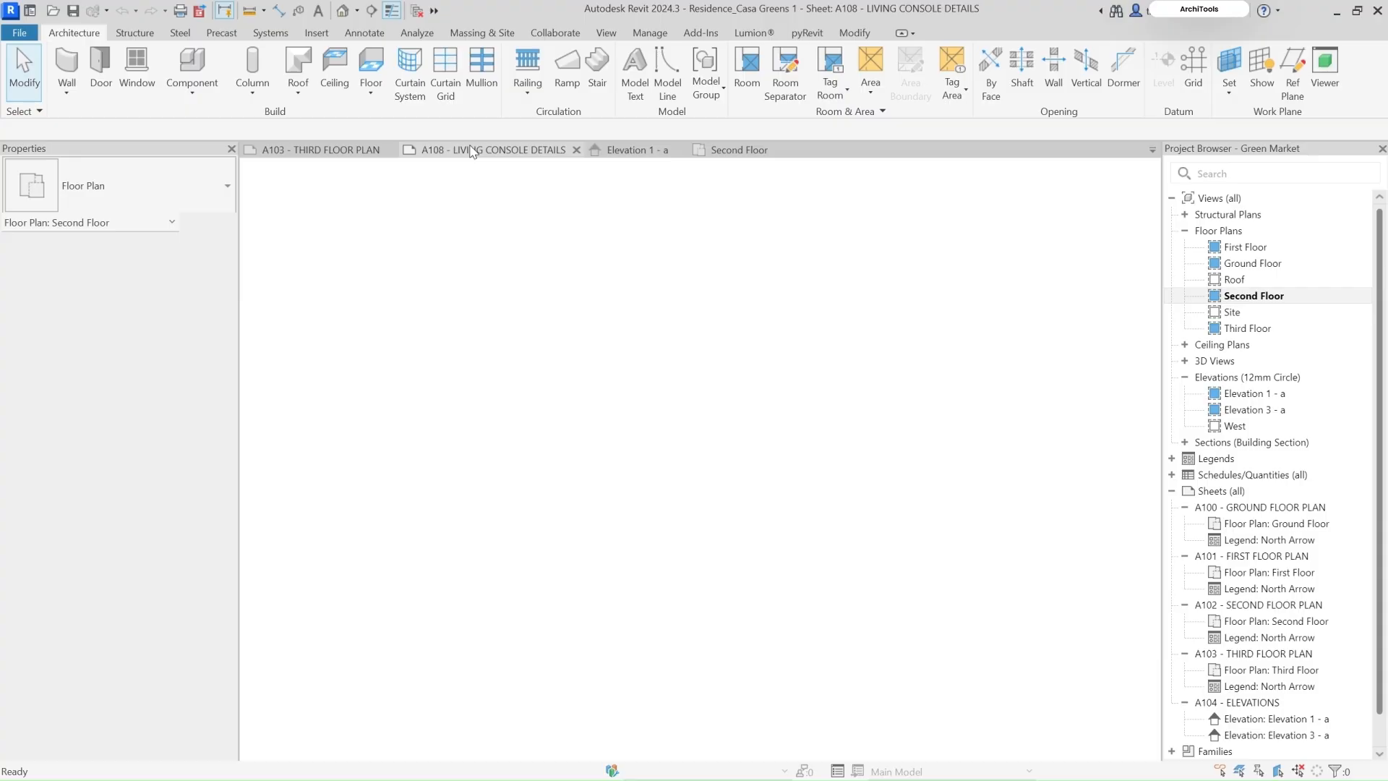
left_click(1238, 281)
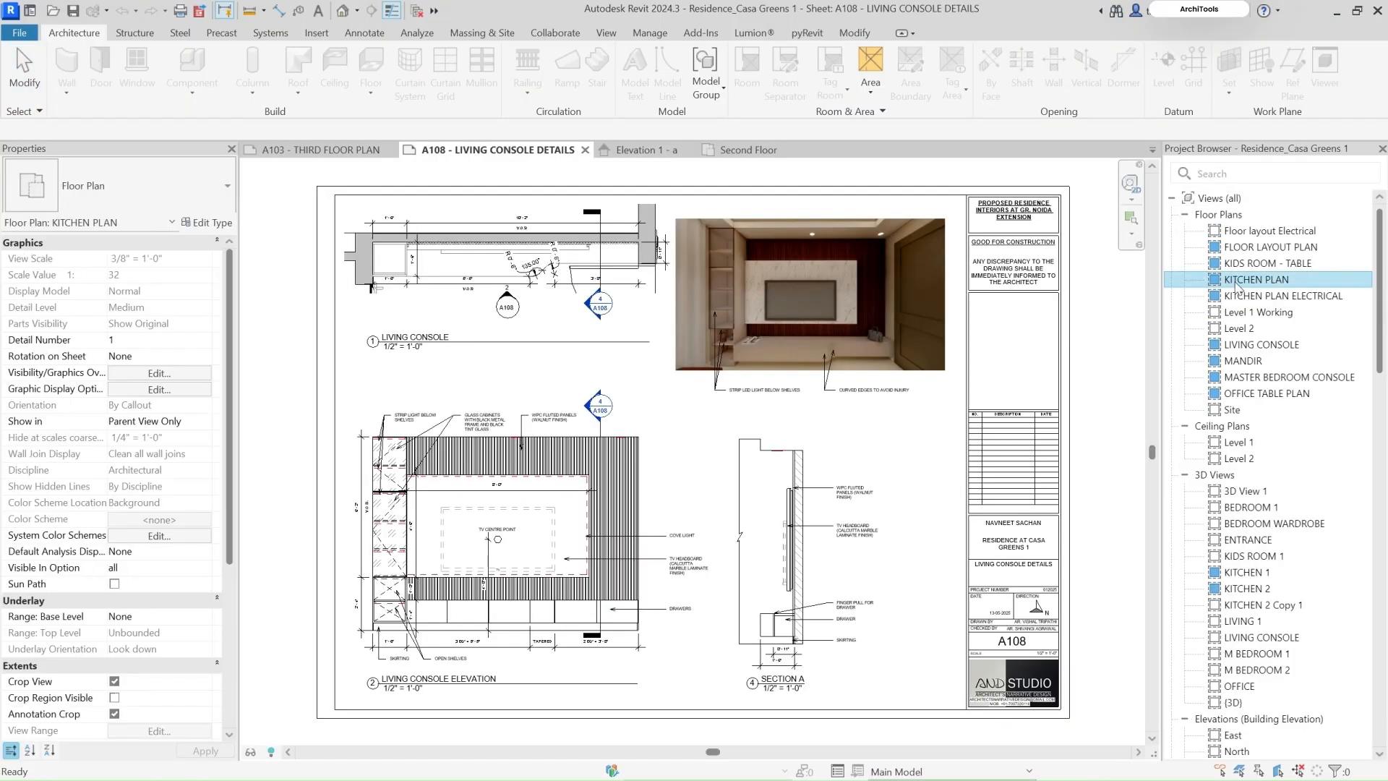
double_click(1236, 282)
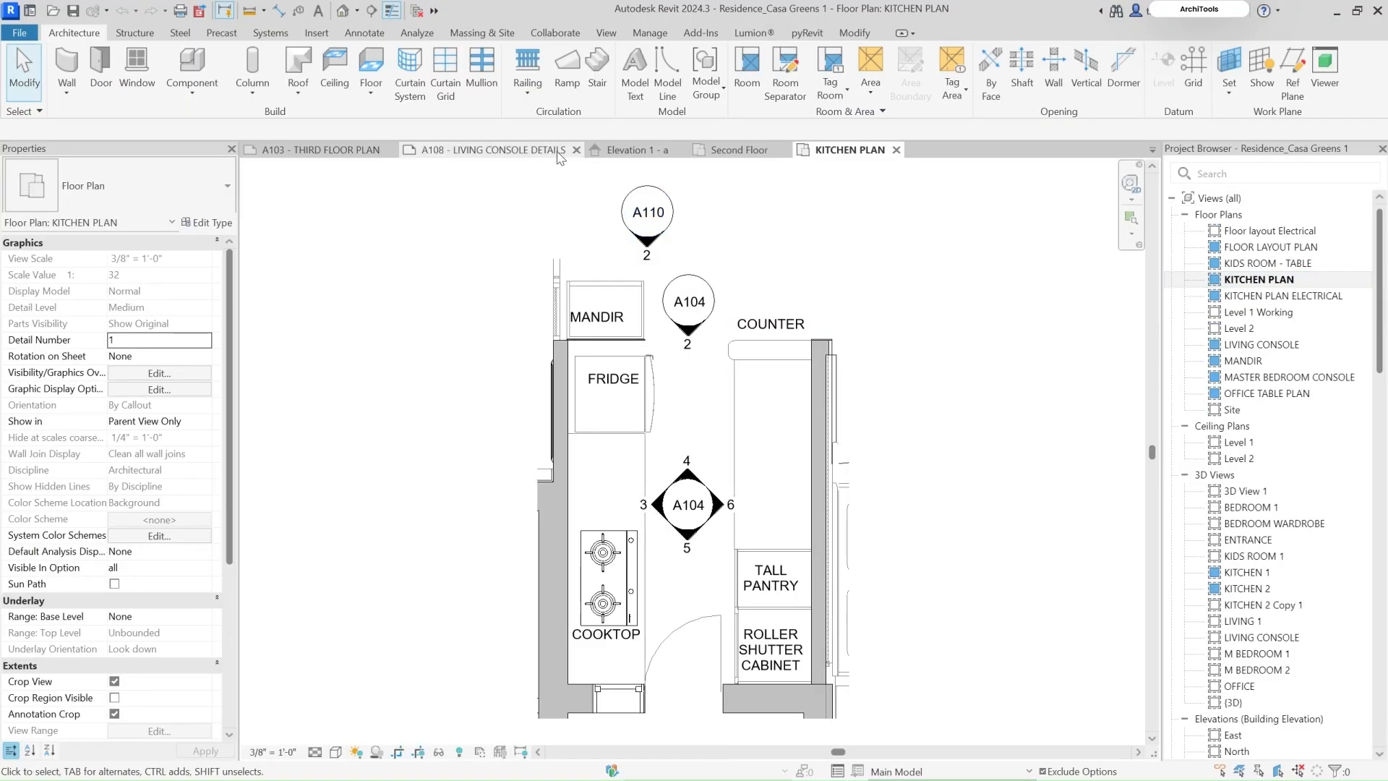
Step: Return to the Green Market view Elevation 1 - a and turn on pyRevit's Tab Coloring
left_click(627, 152)
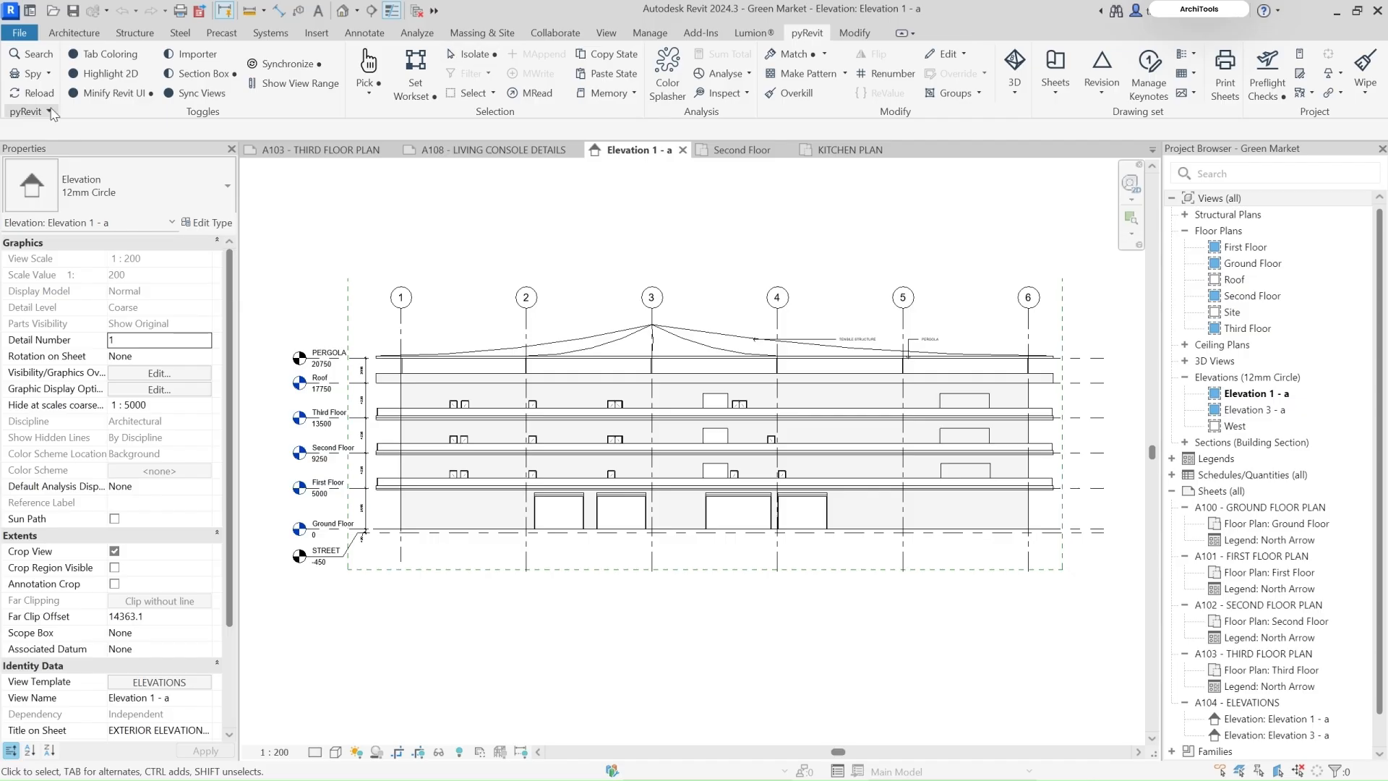
left_click(99, 59)
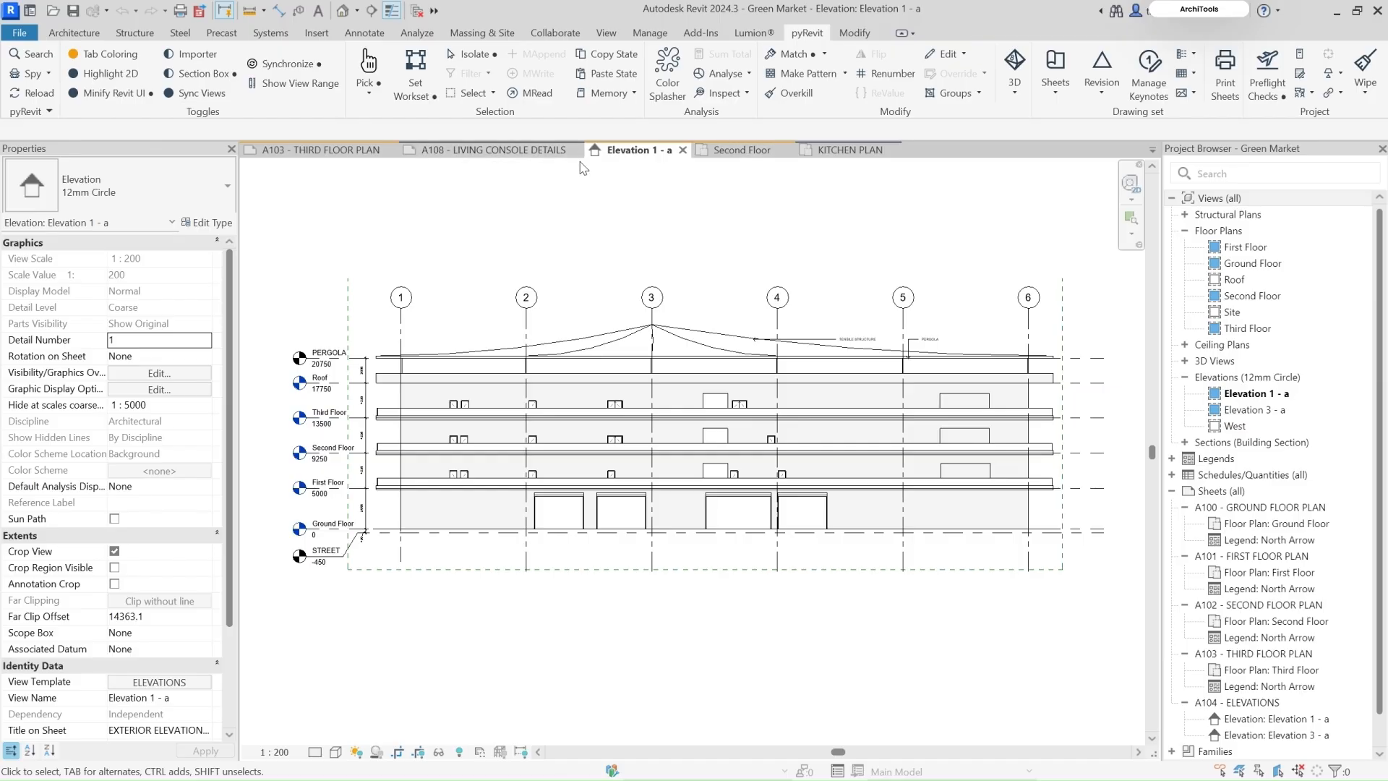
Step: Go through the open Green Market and Residence_Casa Greens 1 views to compare their document tab colors
left_click(333, 151)
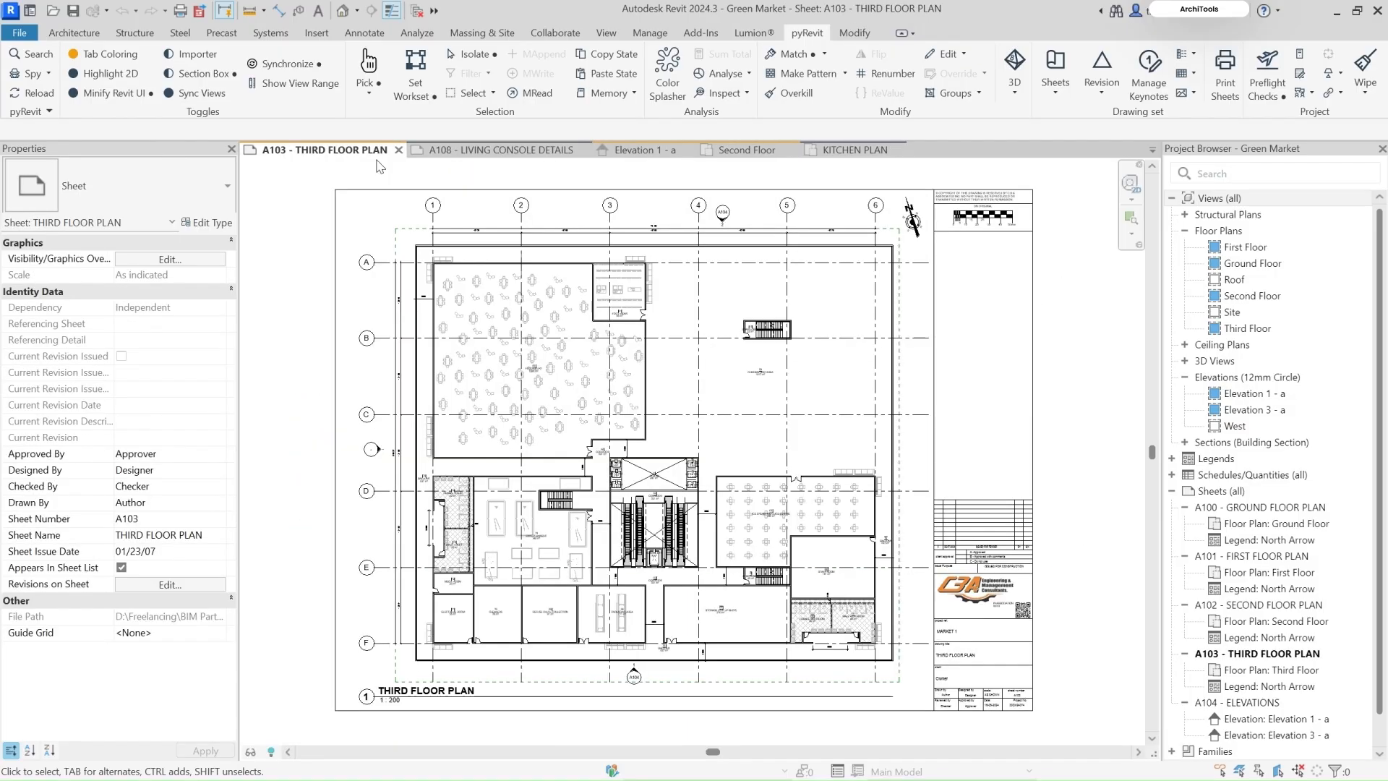
left_click(639, 149)
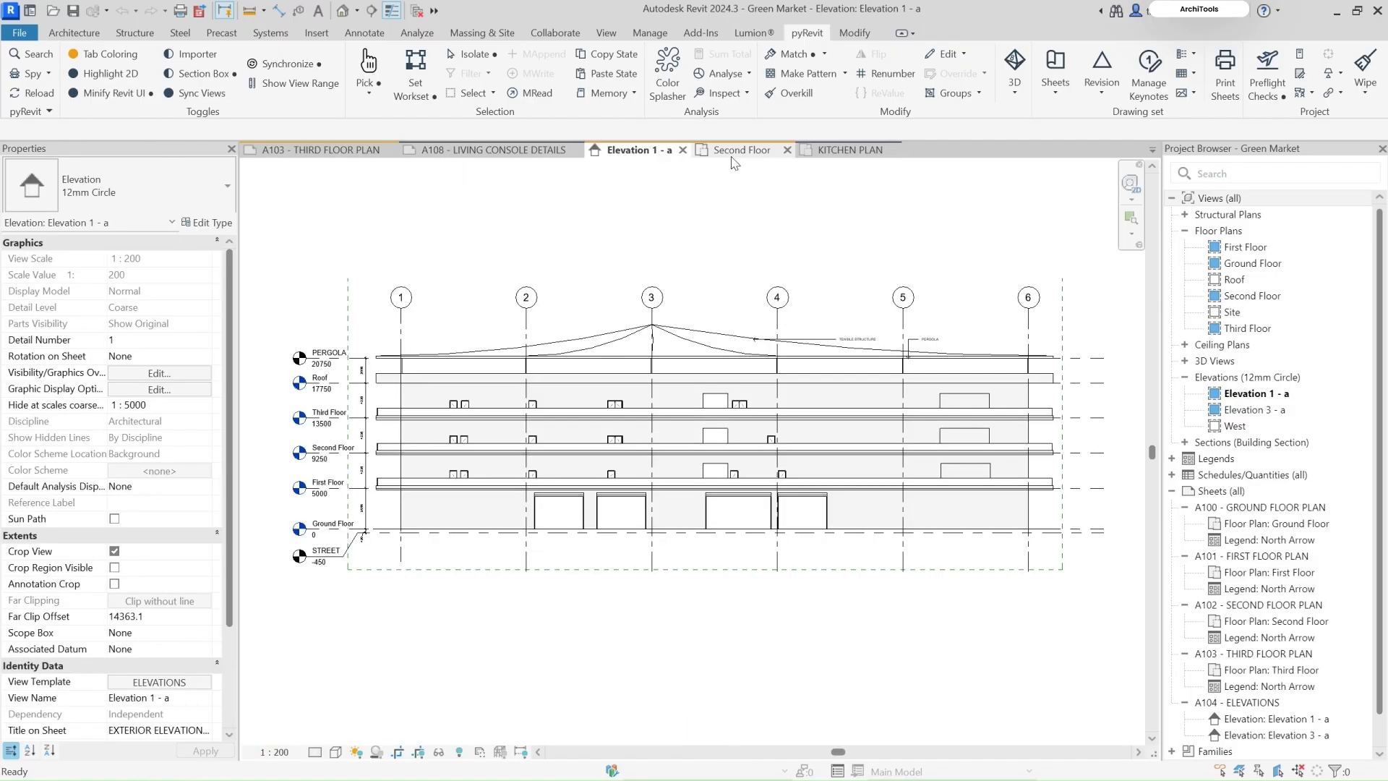
left_click(736, 152)
left_click(336, 152)
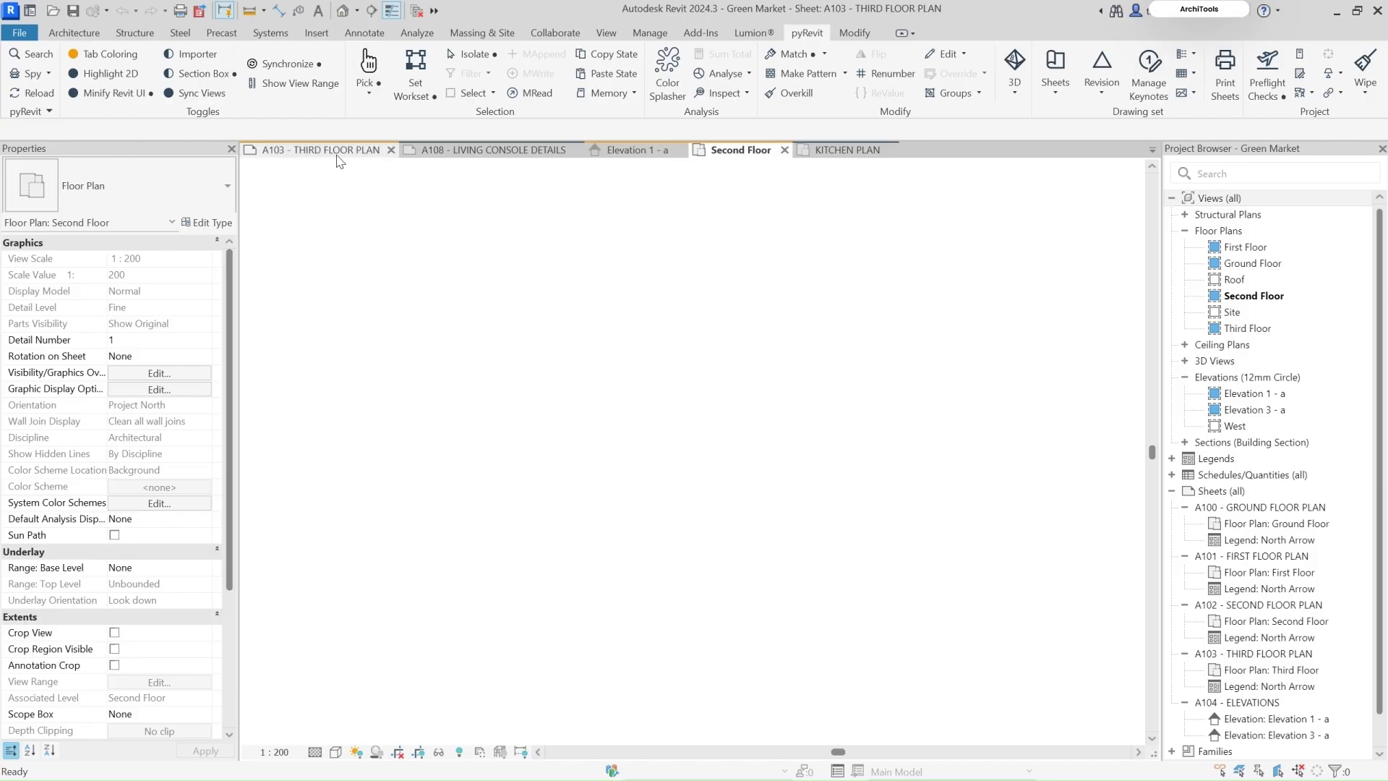
left_click(564, 150)
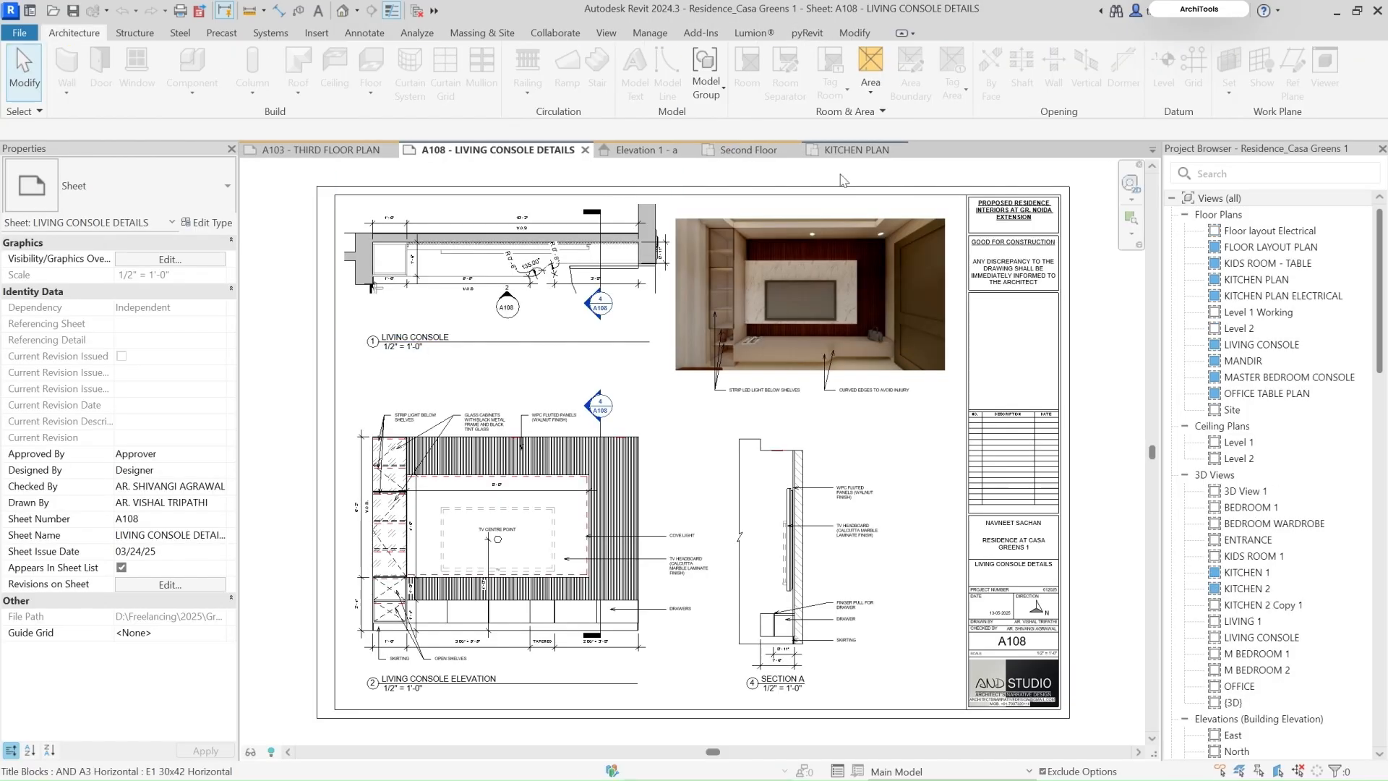
left_click(851, 149)
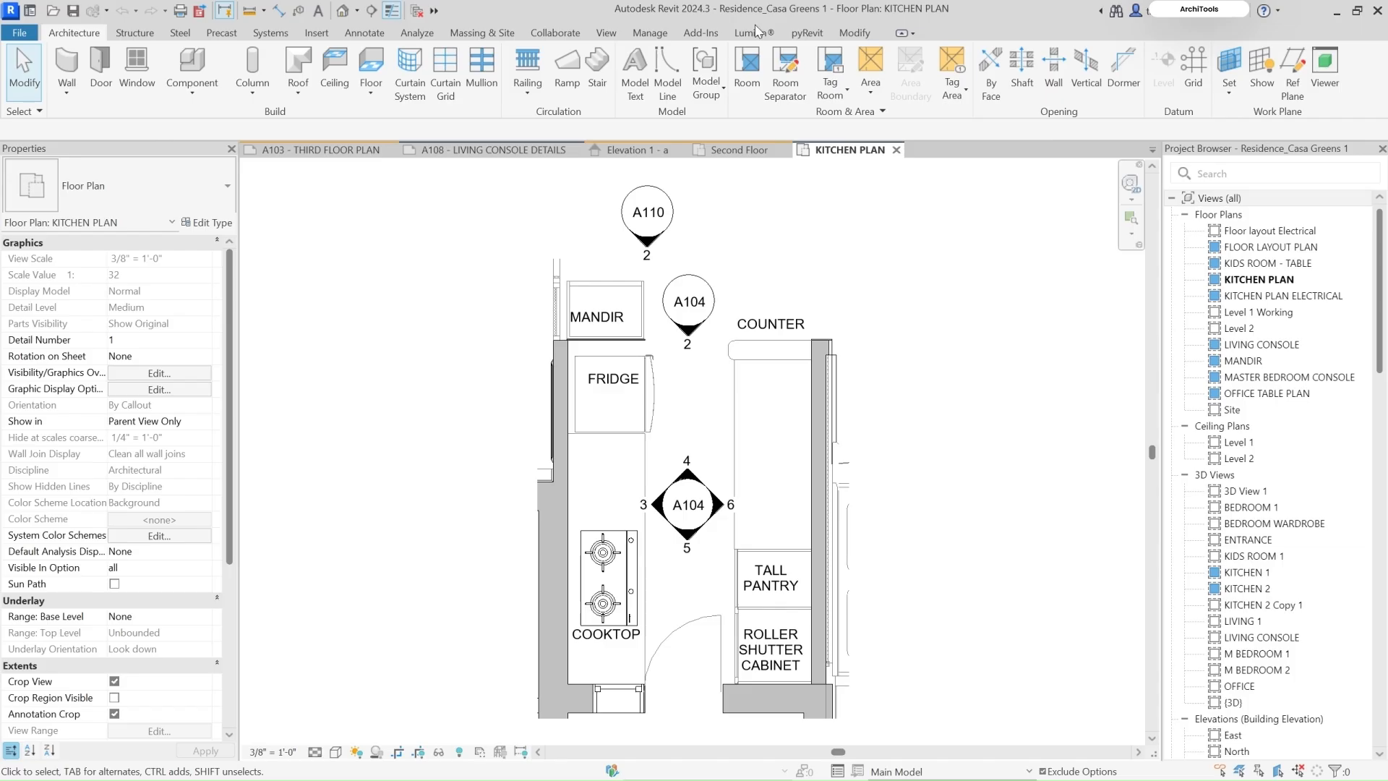
Step: Enable Colorize Open Documents in the UI / UX section of the pyRevit settings
left_click(807, 33)
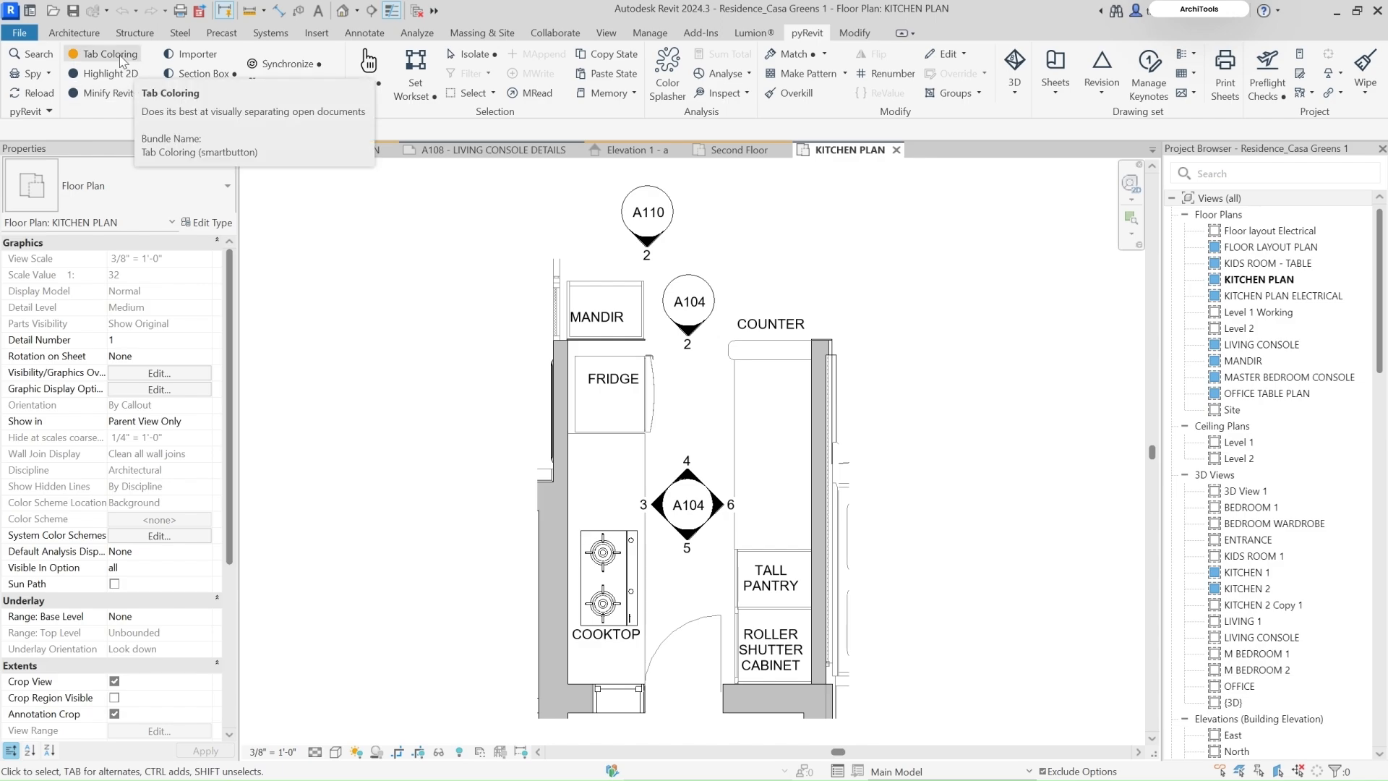
left_click(53, 112)
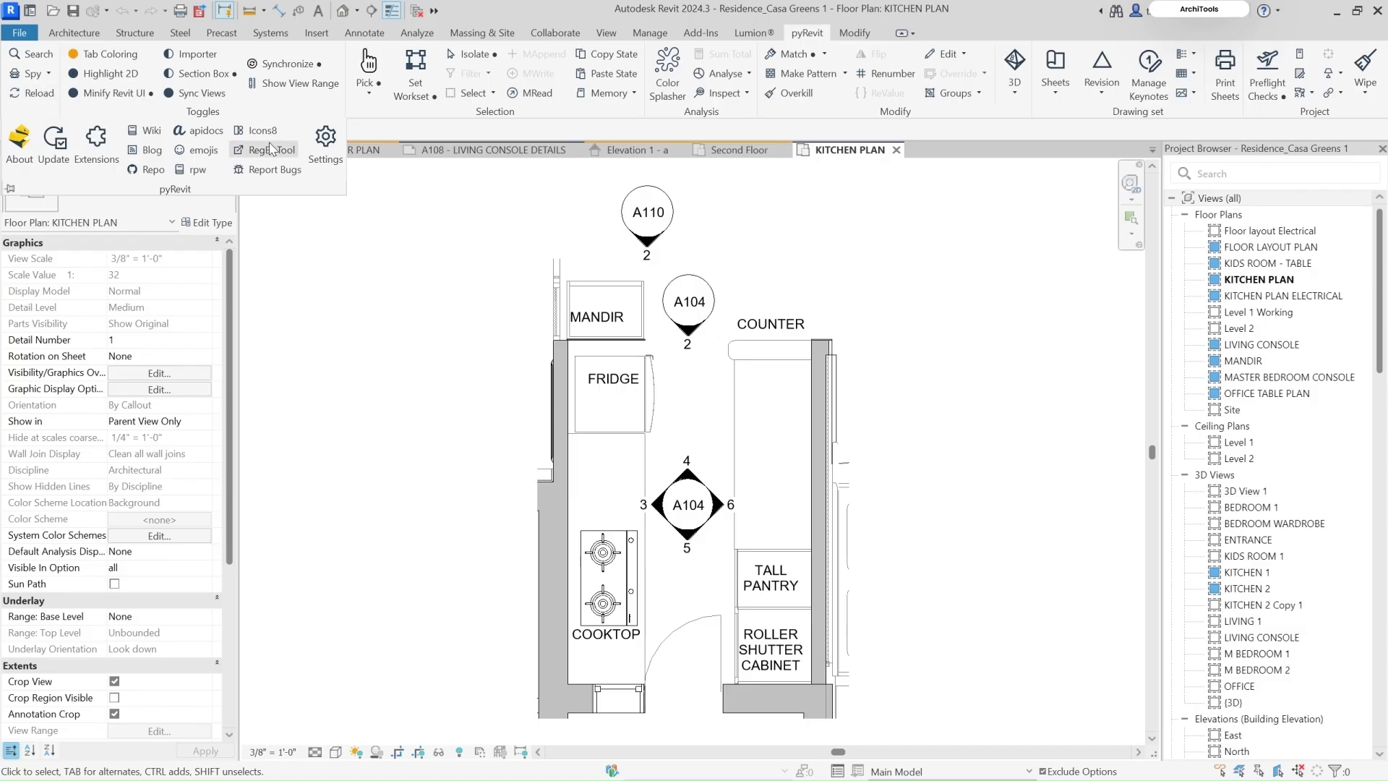
left_click(324, 141)
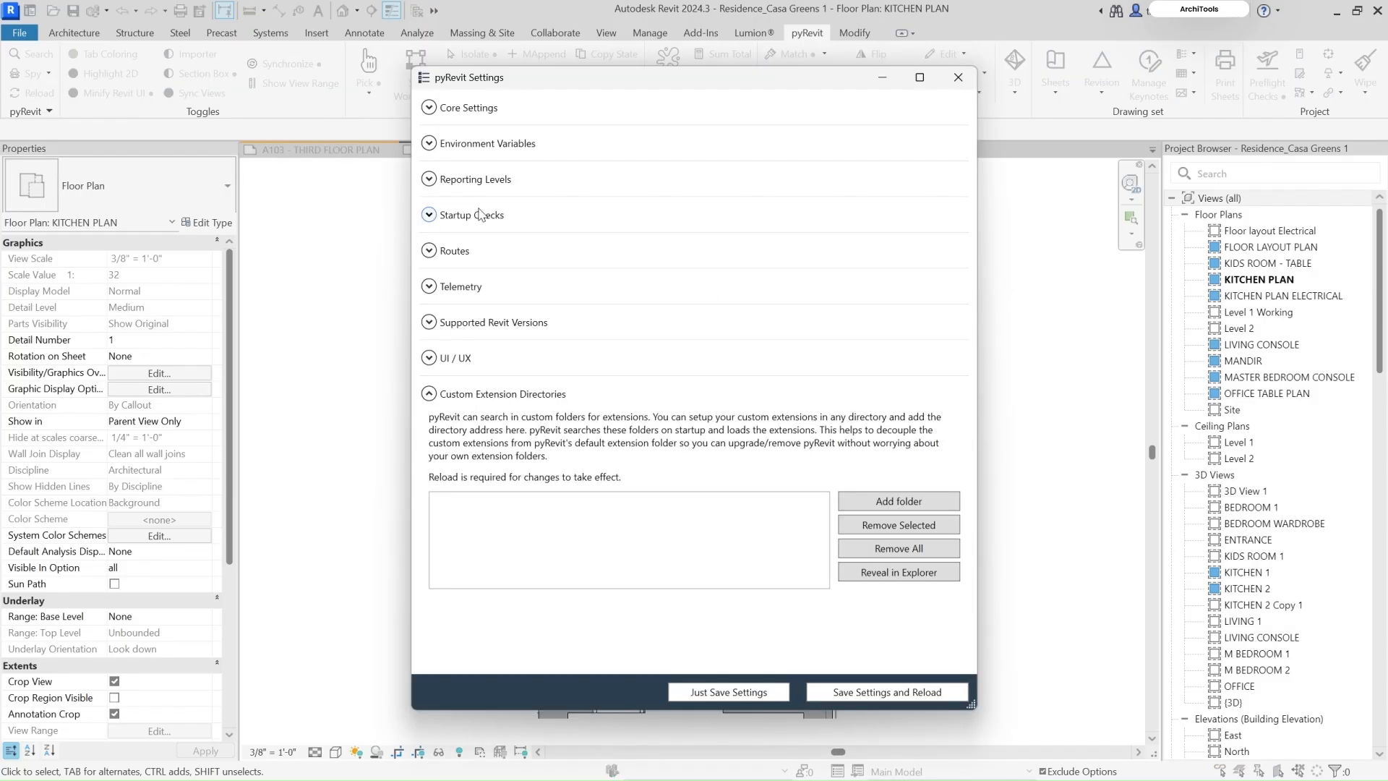
left_click(428, 358)
left_click_drag(736, 83, 795, 58)
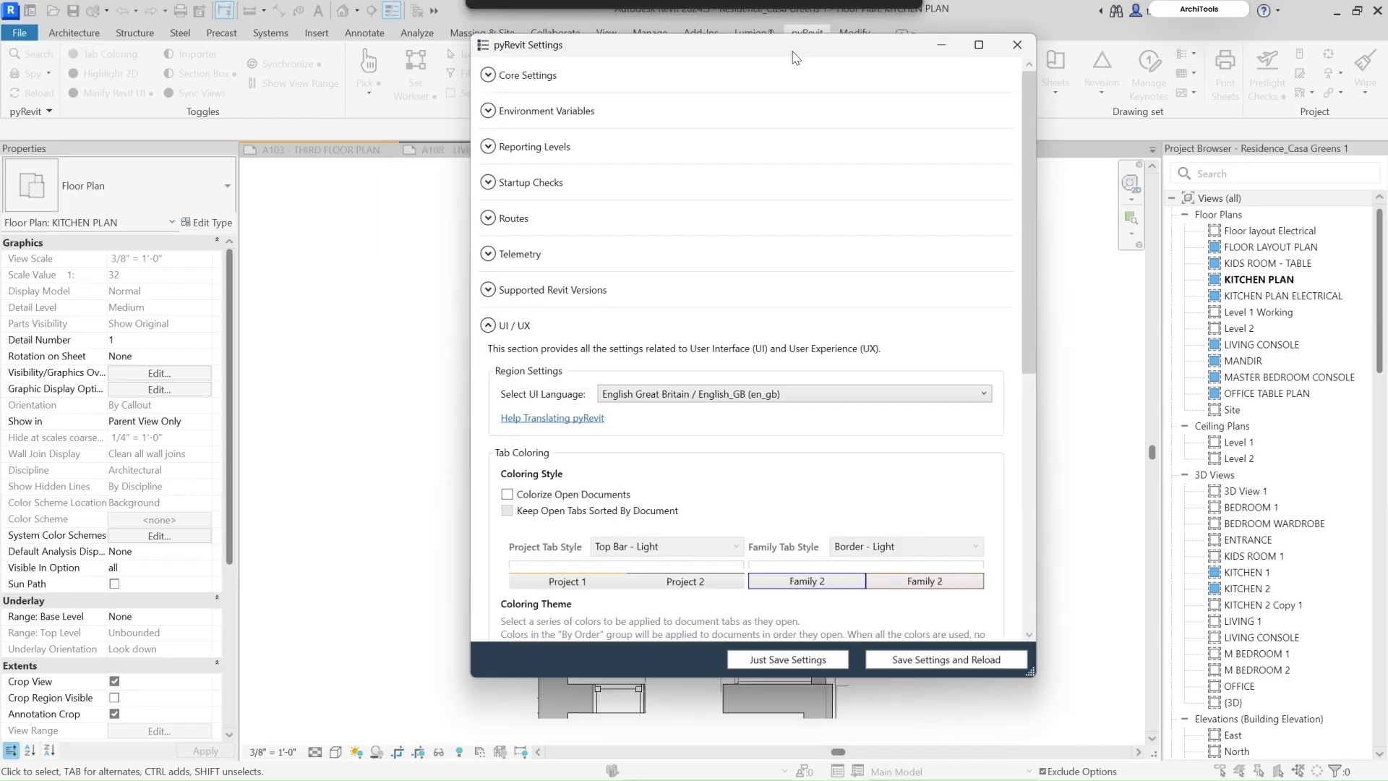
scroll(594, 431, "down", 1)
scroll(594, 431, "down", 1)
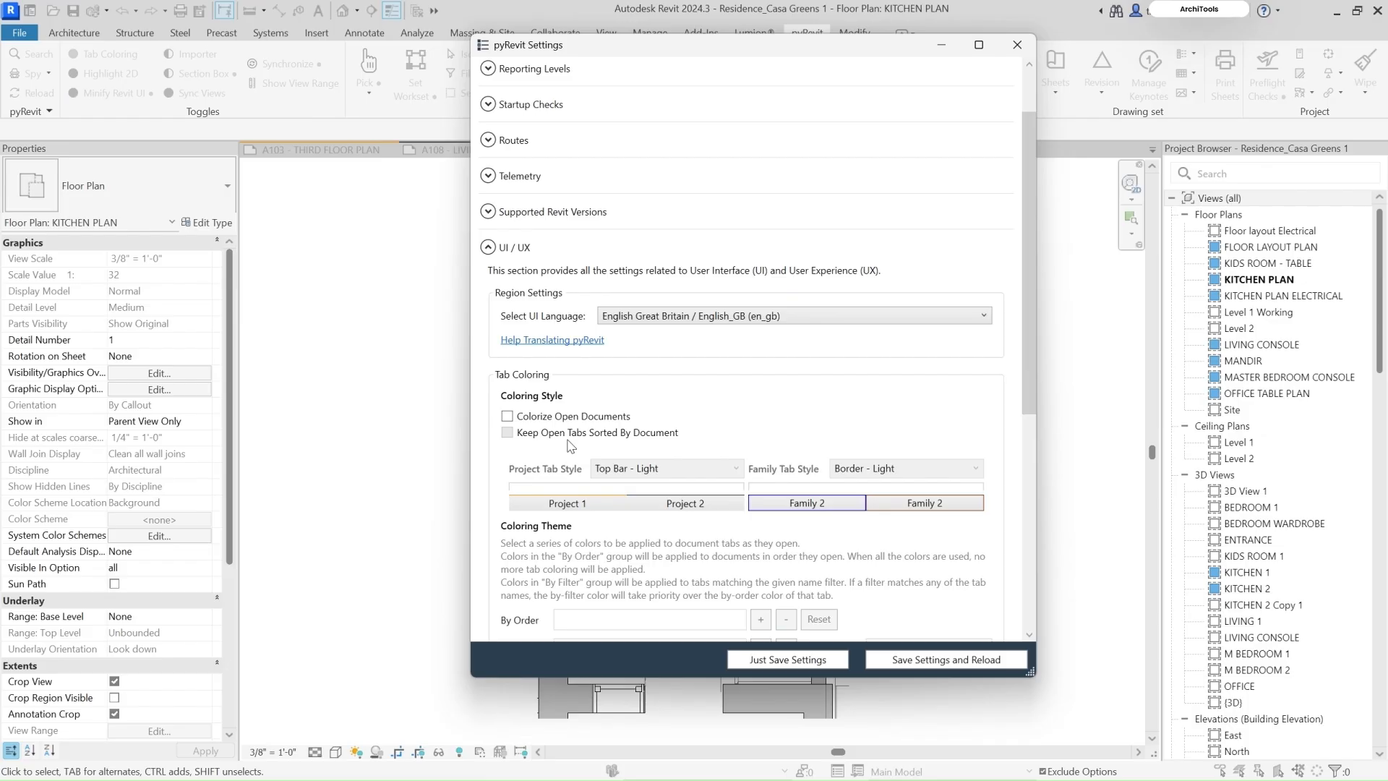
scroll(529, 464, "down", 1)
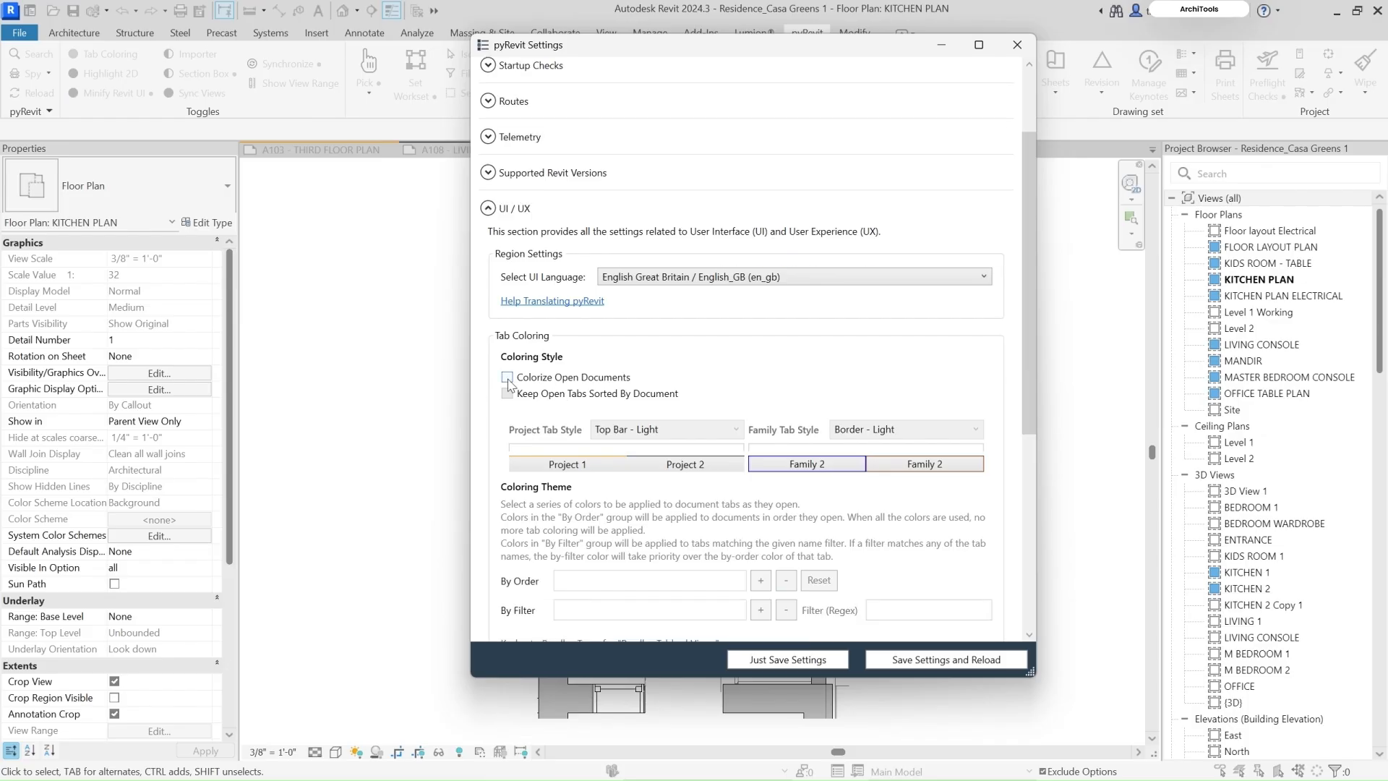
left_click(508, 378)
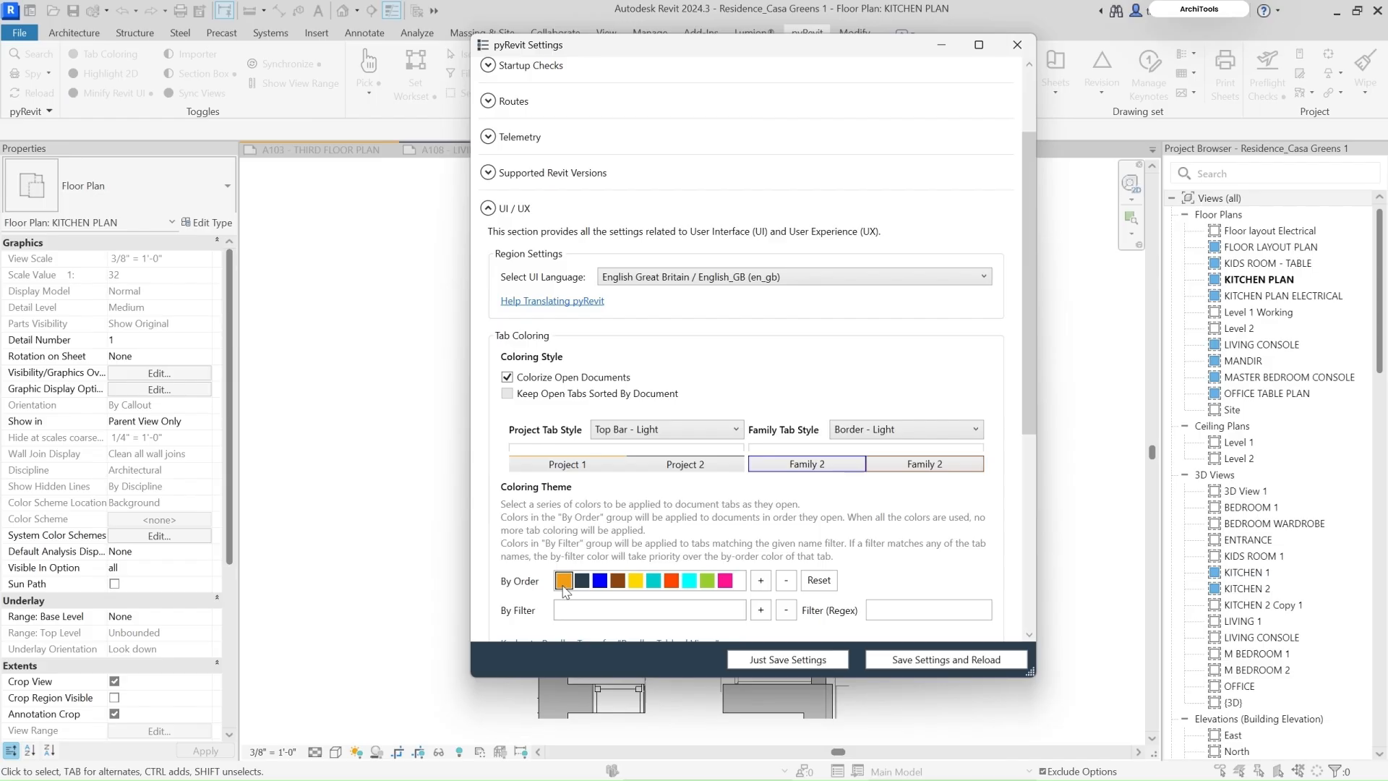
Step: Review the tab coloring theme and set the Project Tab Style to Background Fill
left_click_drag(751, 50, 989, 104)
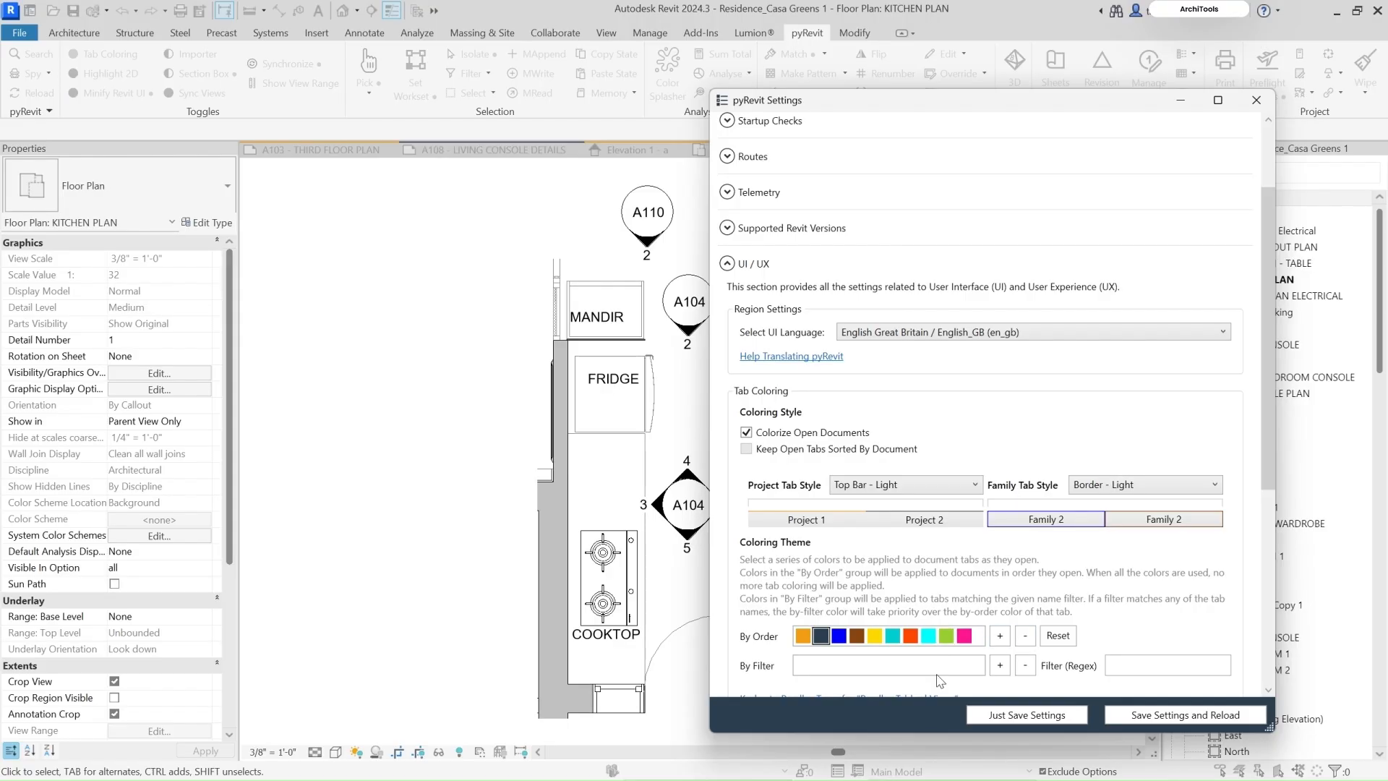
scroll(939, 680, "down", 2)
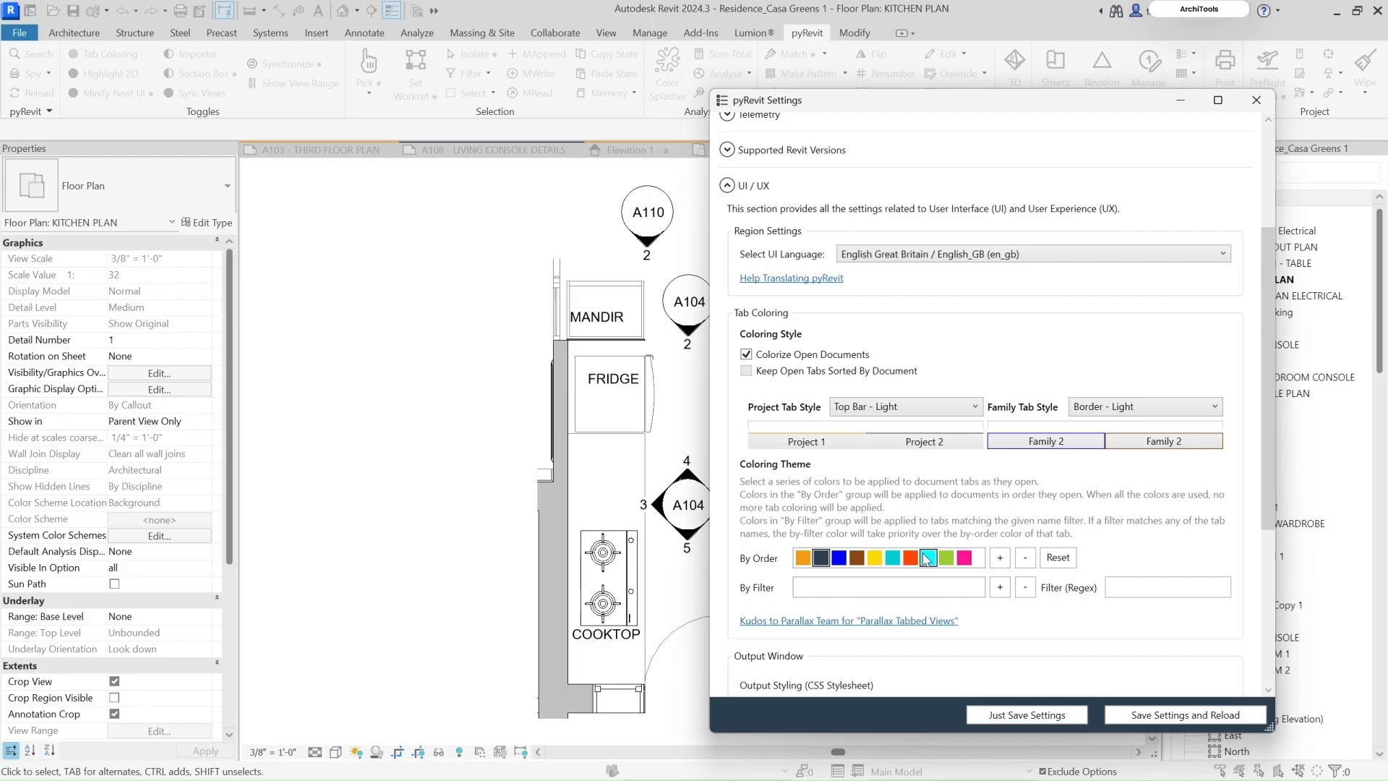
scroll(1074, 511, "up", 2)
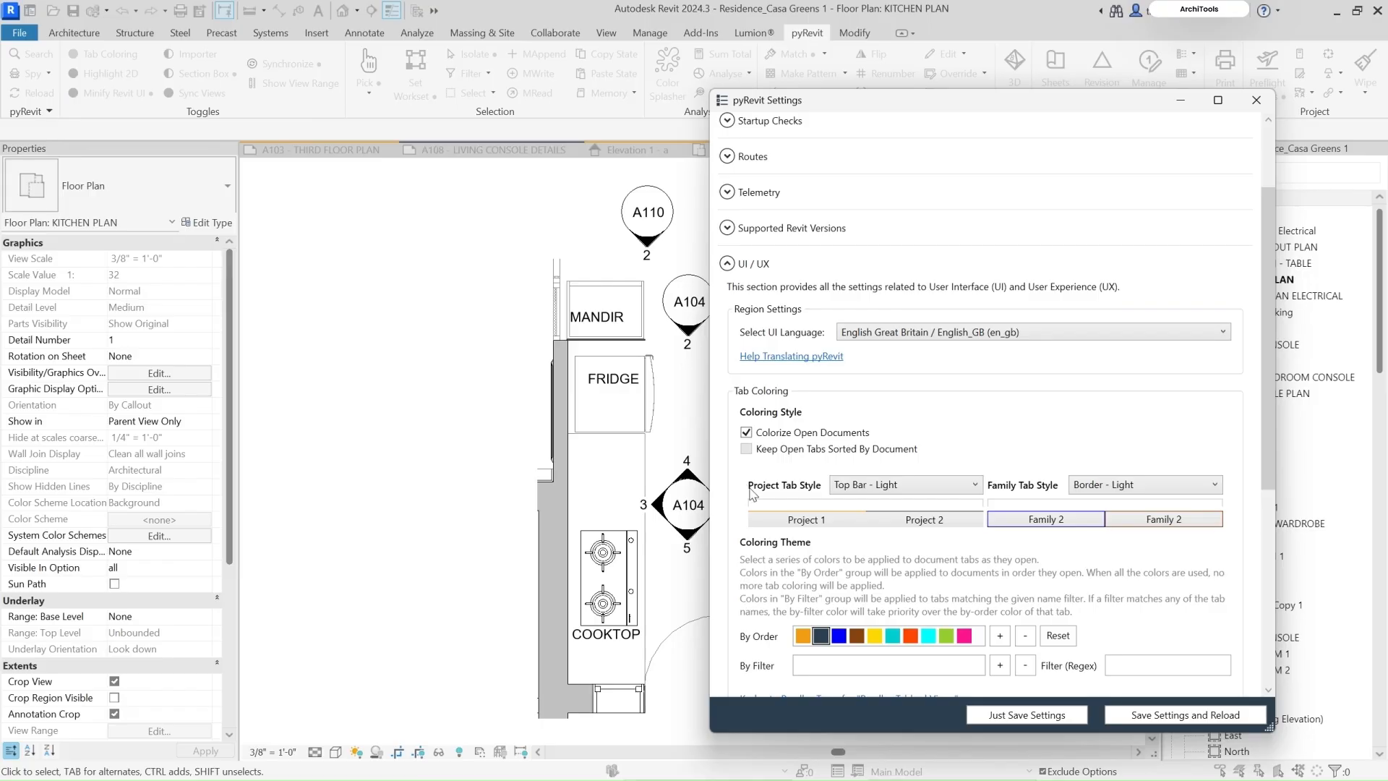
left_click(903, 489)
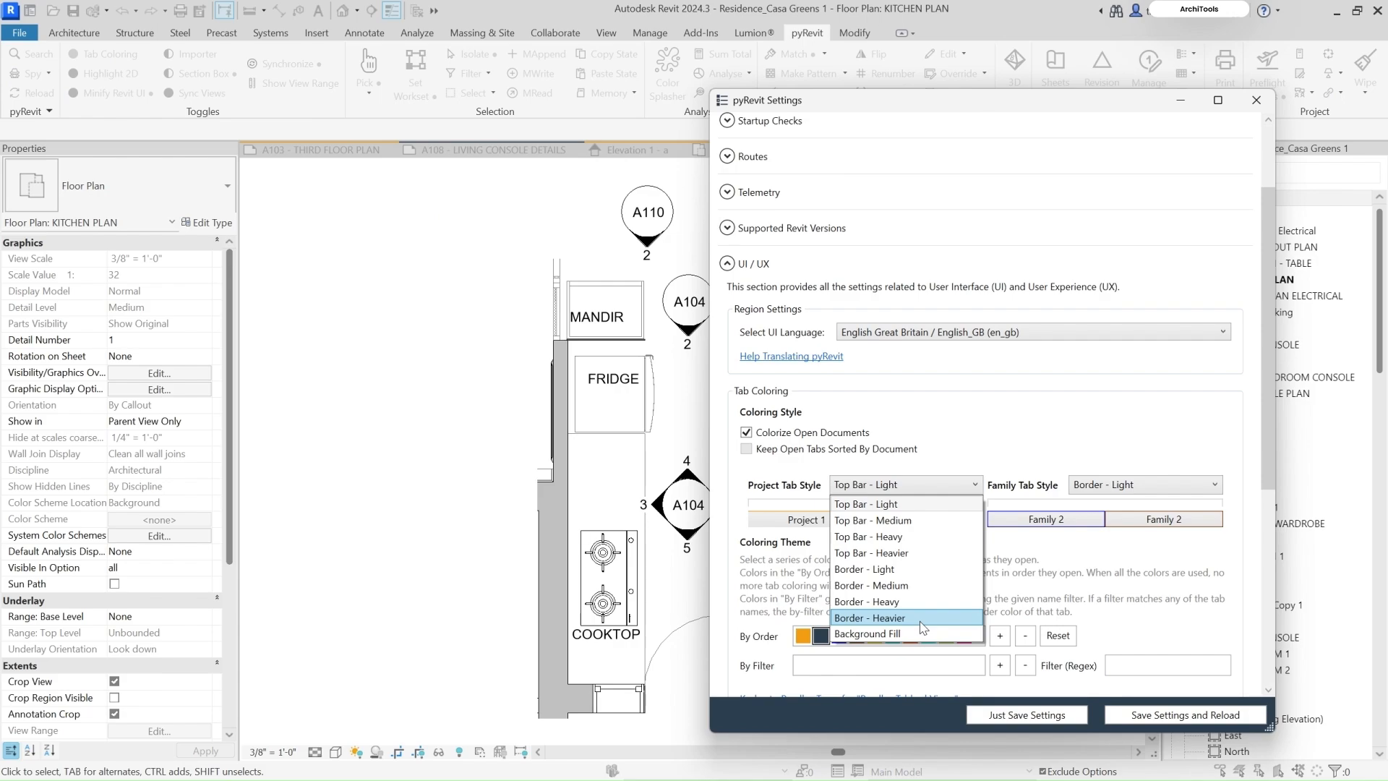
left_click(893, 634)
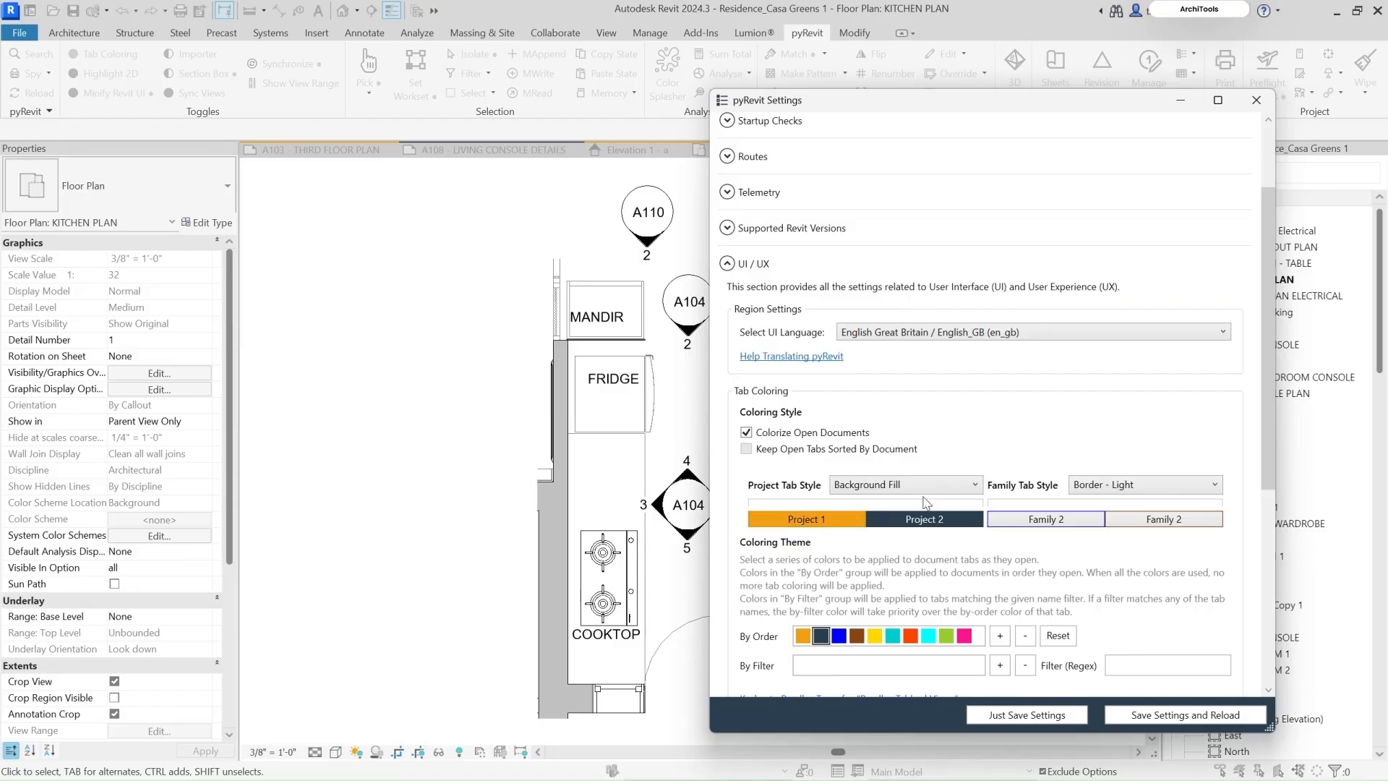
Step: Check the Family Tab Style options without changing the style, and save the pyRevit settings with a reload
left_click(1125, 492)
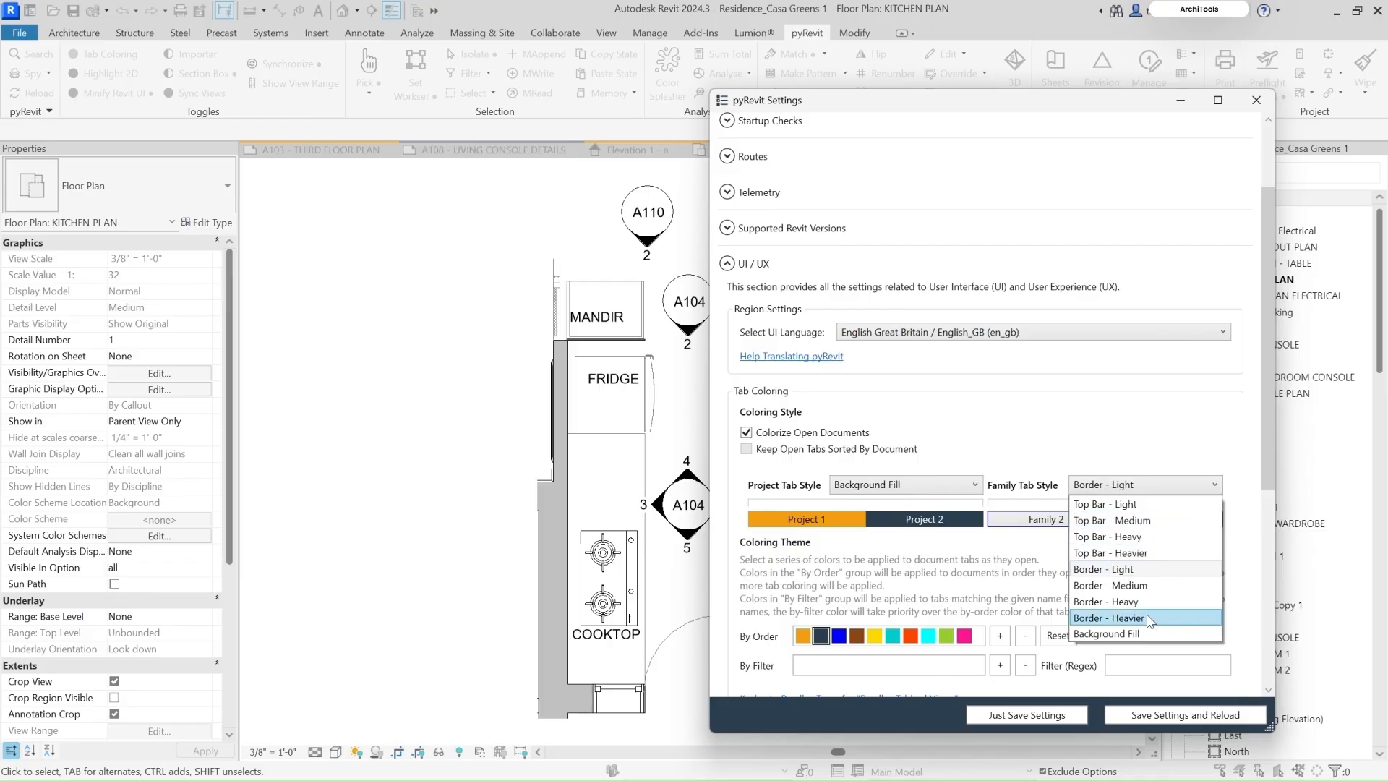
left_click(1169, 597)
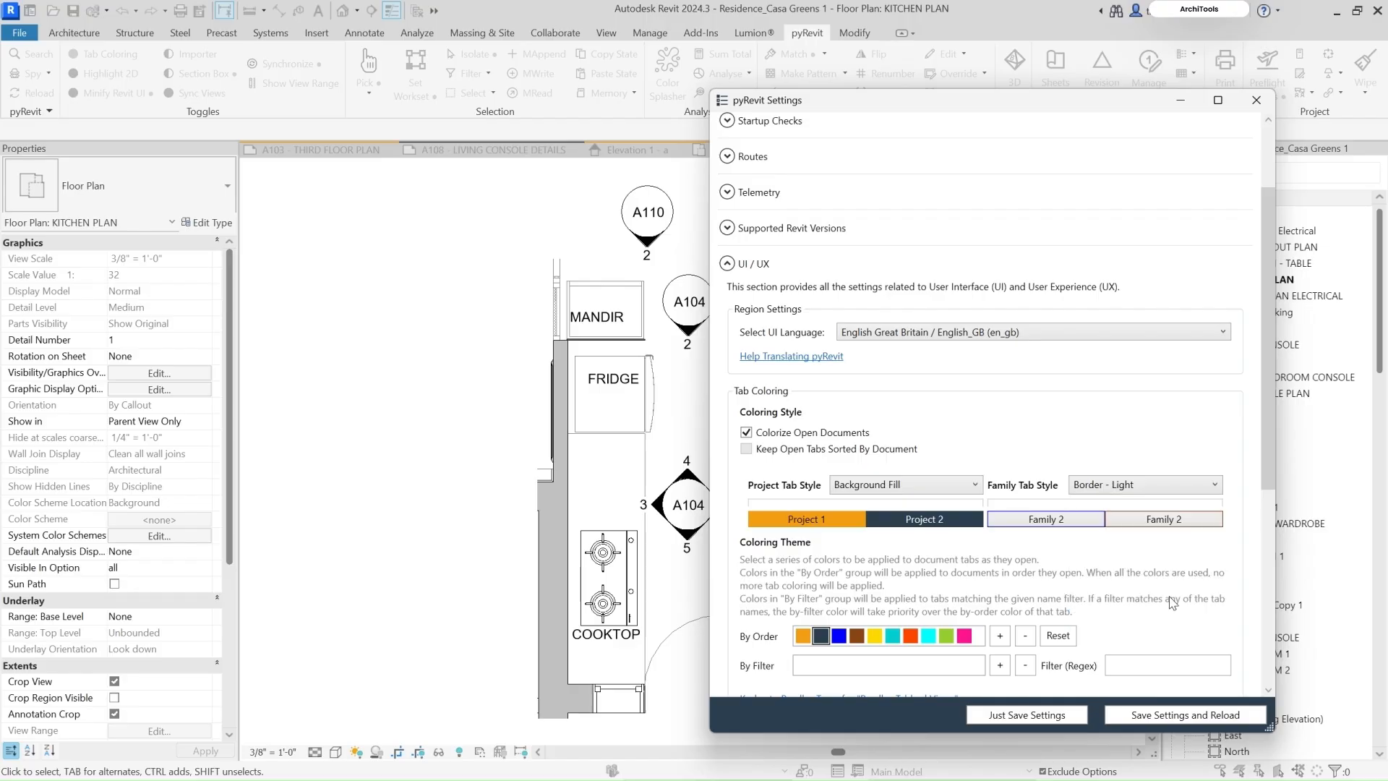
left_click(1131, 715)
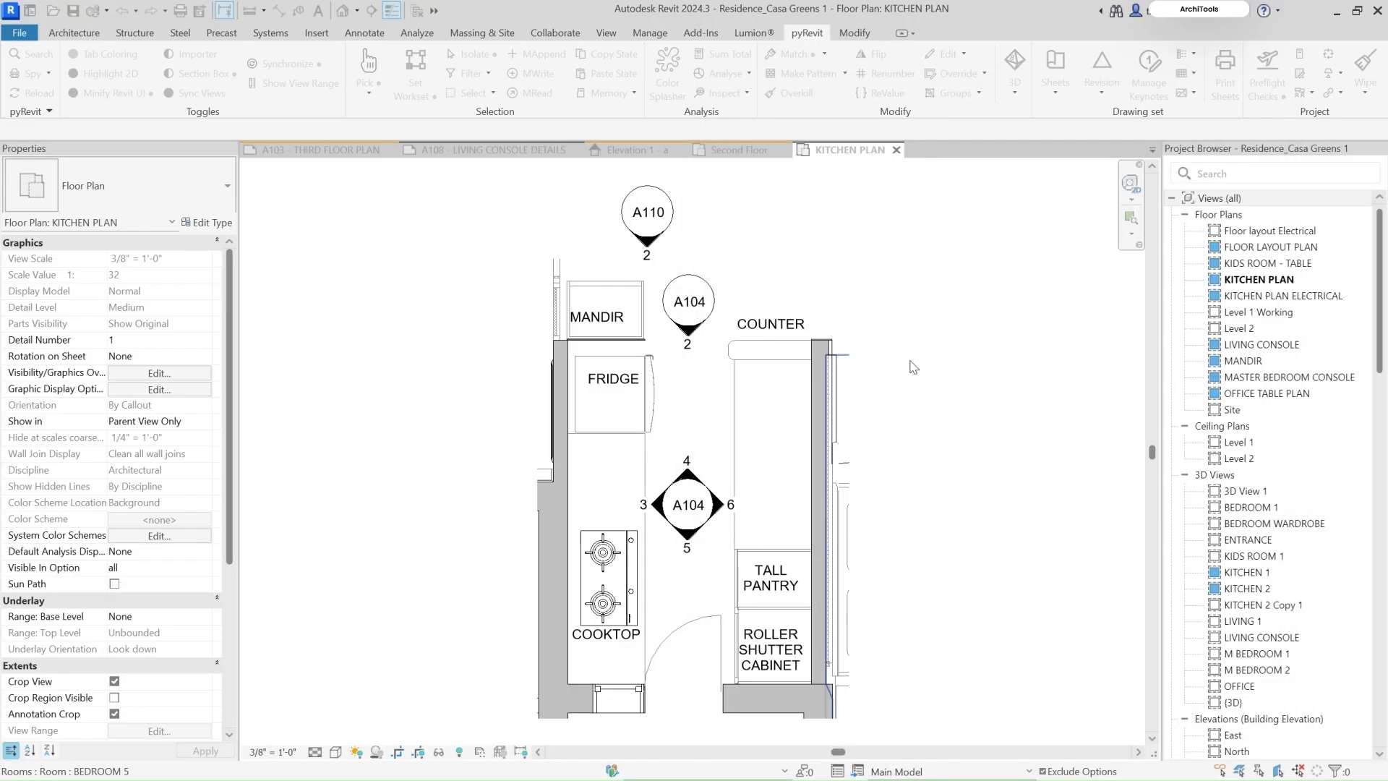